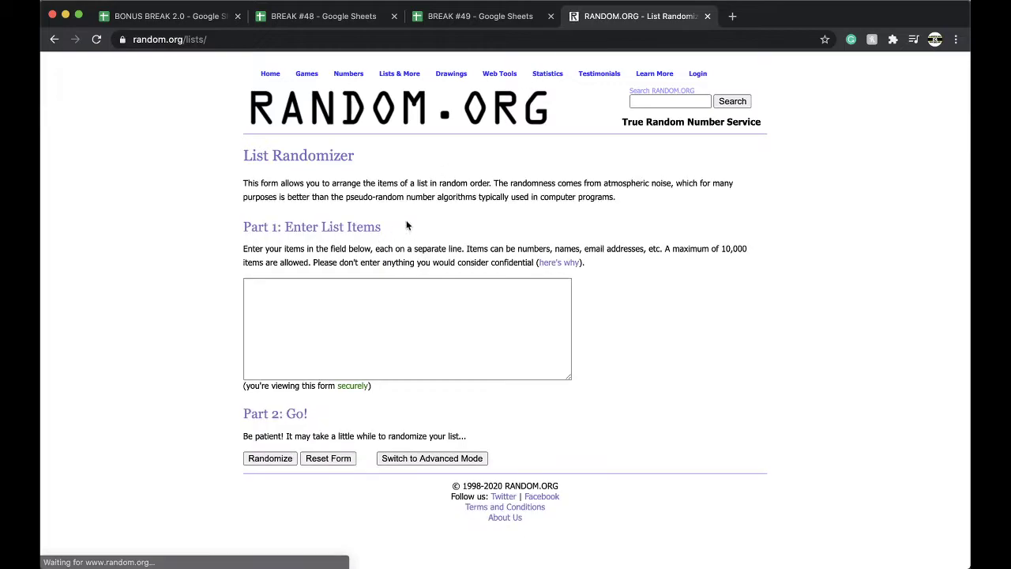
Randomize the list of item numbers five times in the List Randomizer.
left_click(270, 460)
left_click(250, 489)
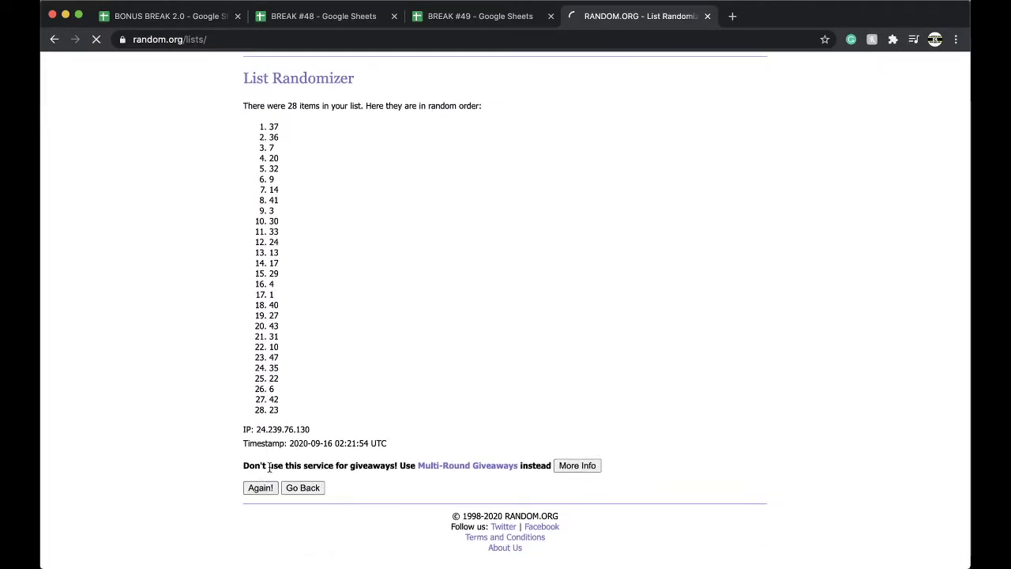
left_click(255, 490)
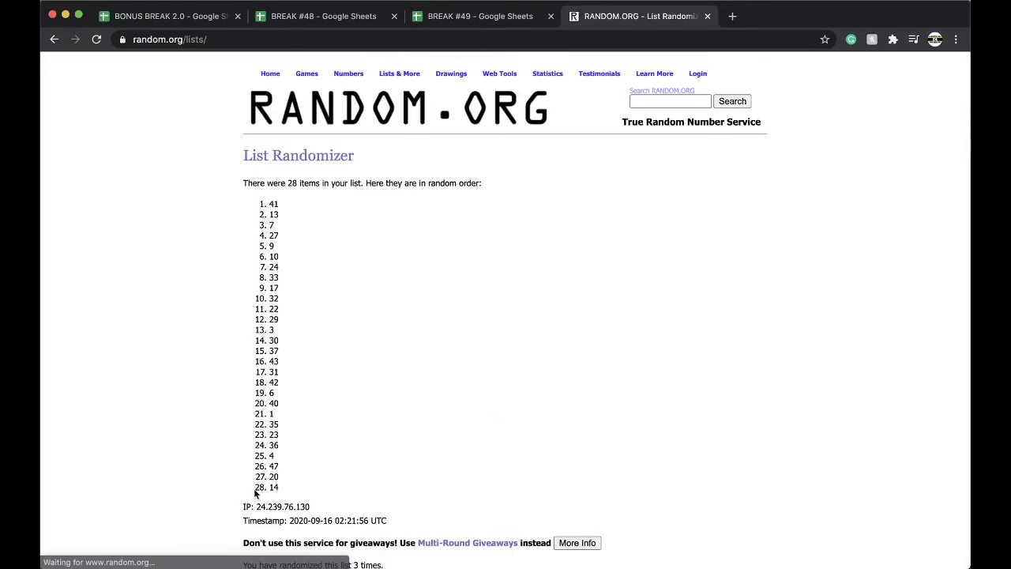
left_click(253, 489)
left_click(254, 490)
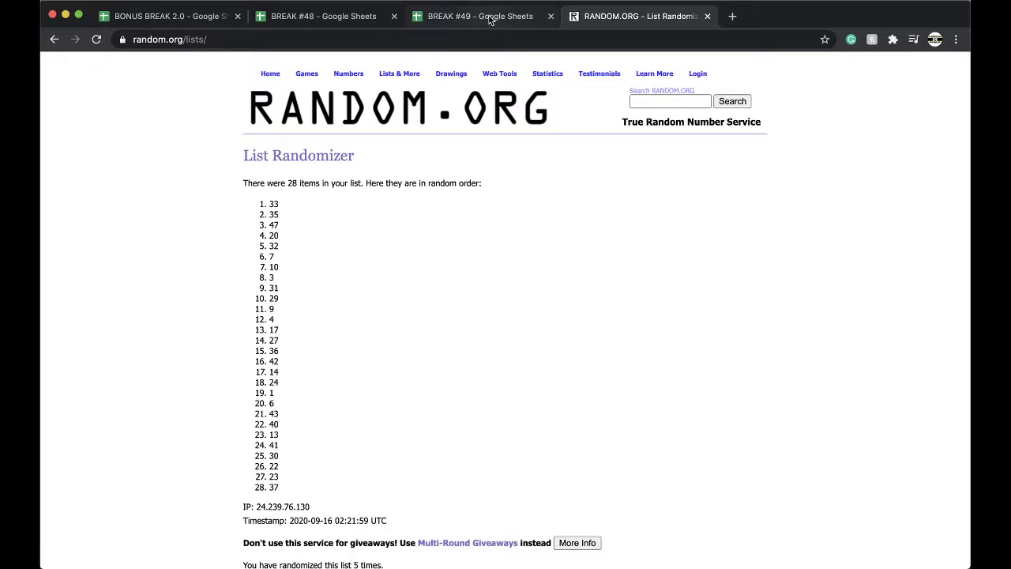
Highlight the cell containing 33 in column E of the BREAK #49 spreadsheet with an orange fill.
left_click(512, 11)
scroll(541, 309, "down", 3)
left_click(540, 323)
left_click(540, 334)
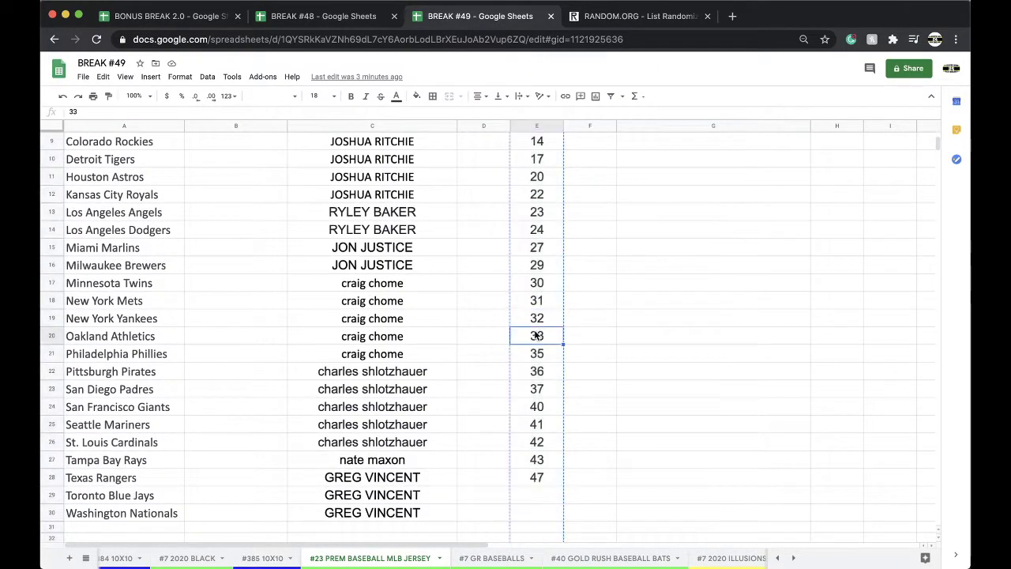
left_click(417, 96)
left_click(445, 144)
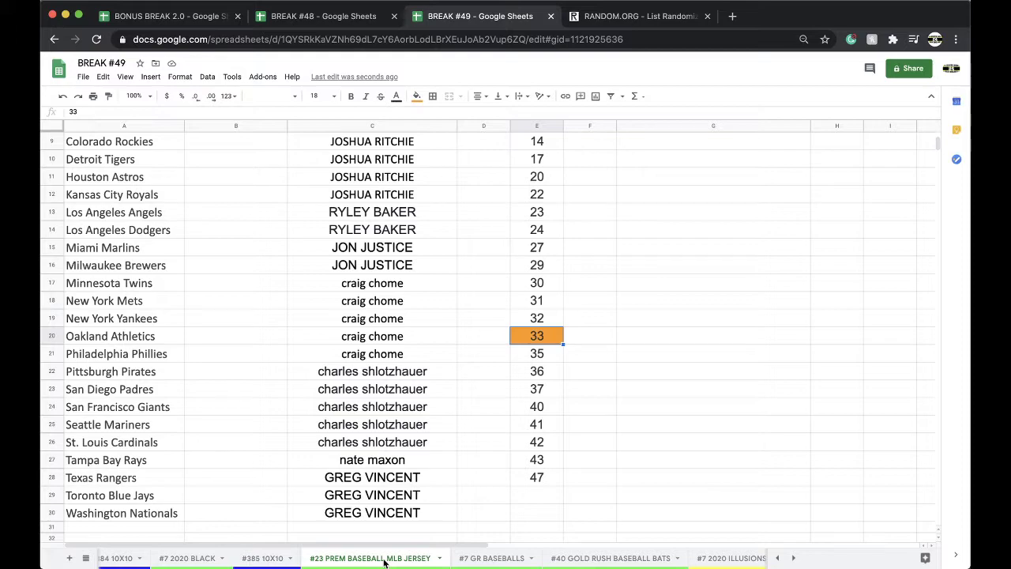
Duplicate the #23 PREM BASEBALL MLB JERSEY sheet and rename the copy #24 PREM BASEBALL MLB JERSEY.
right_click(372, 560)
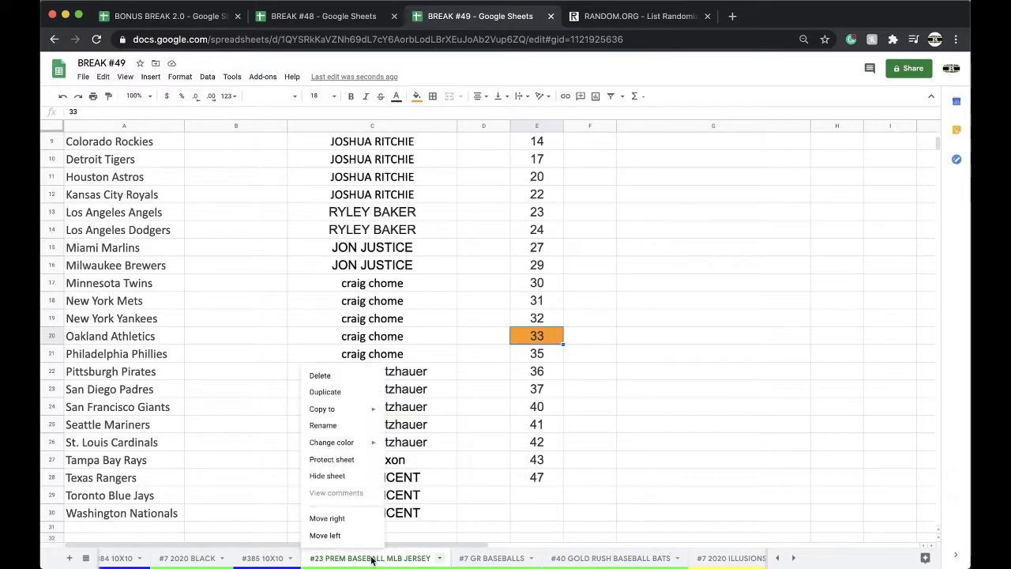
left_click(327, 392)
double_click(495, 559)
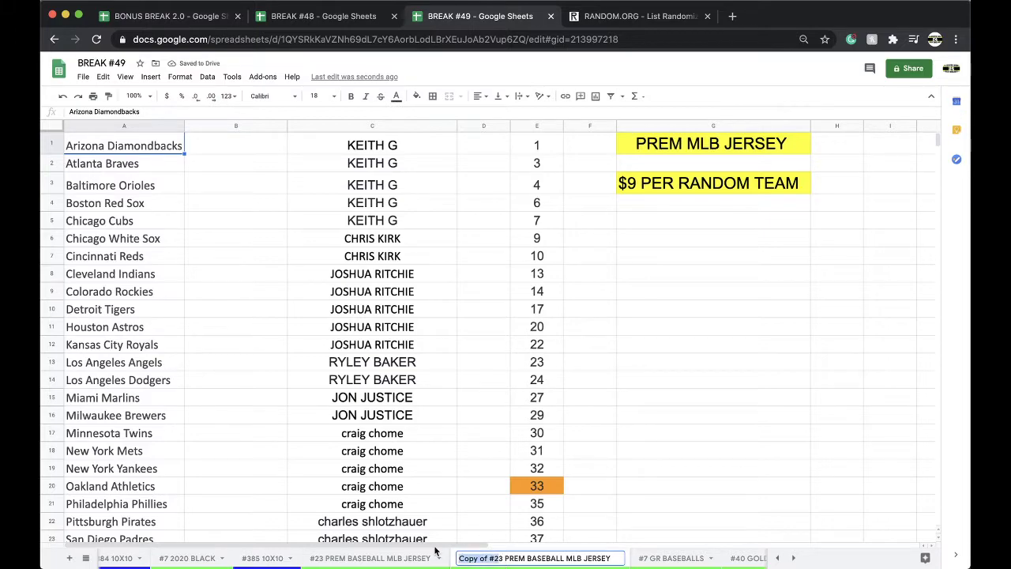
key("Left")
key("Delete")
key("Delete")
key("Delete")
key("Delete")
key("Delete")
key("Delete")
key("Delete")
key("Delete")
key("Right")
key("Delete")
type("24")
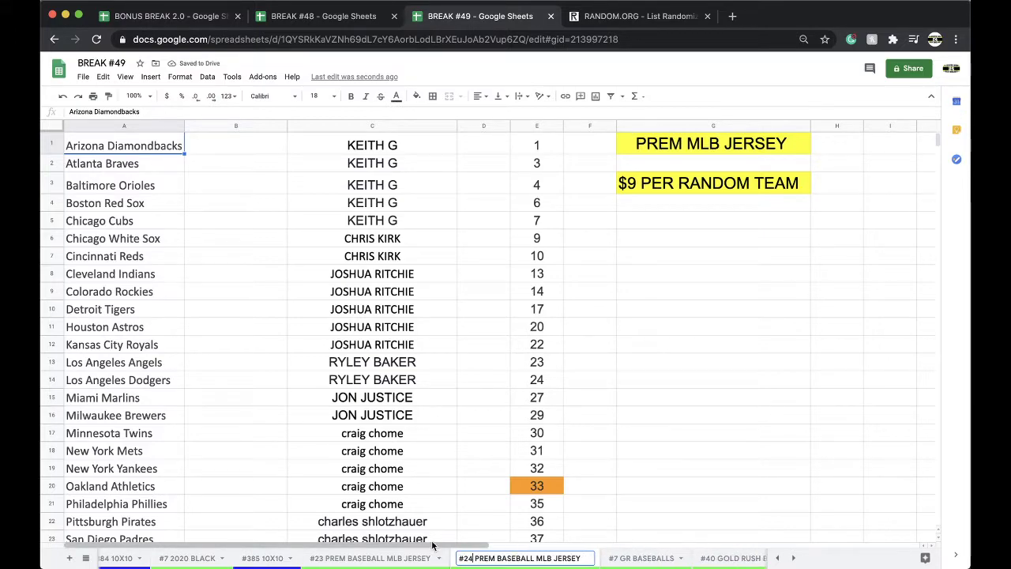
key("Return")
Change the #24 PREM BASEBALL MLB JERSEY sheet's tab color to yellow.
left_click(431, 455)
right_click(458, 558)
mouse_move(510, 441)
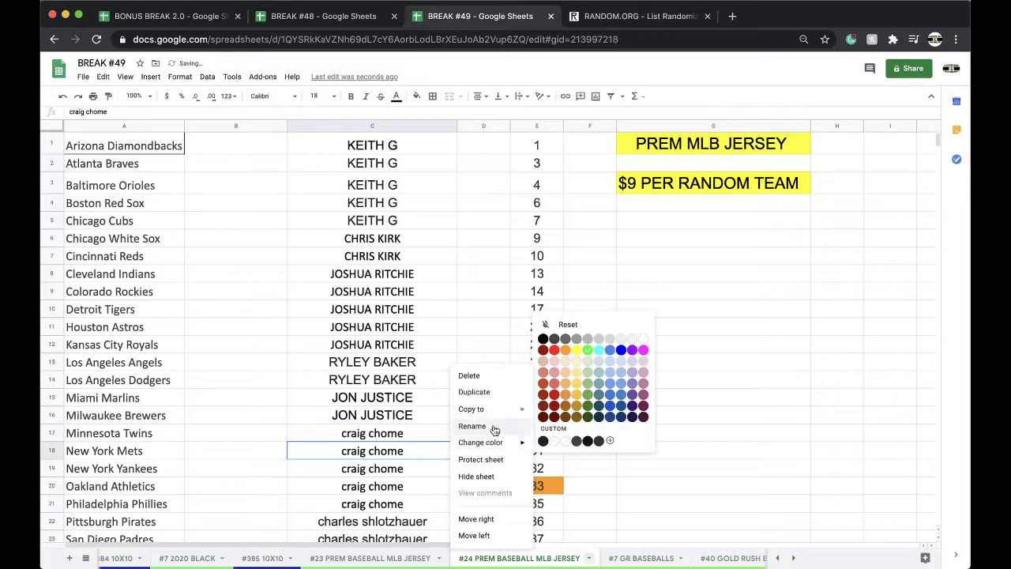
left_click(571, 348)
Clear the participant names from column C and move the numbers 35 to 47 in column E up one row, overwriting 33.
left_click(380, 126)
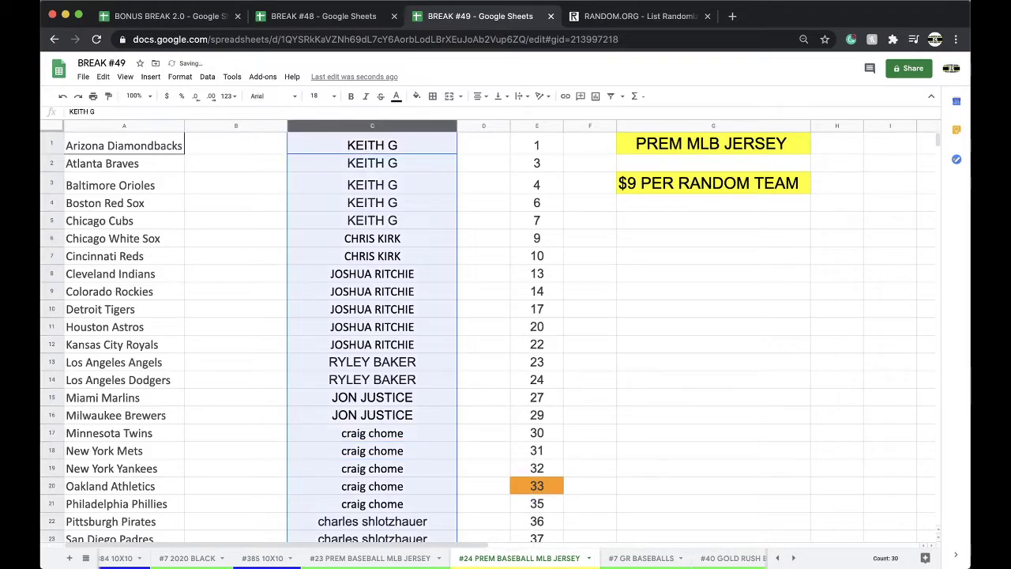
key("Delete")
scroll(577, 333, "down", 5)
left_click(537, 319)
left_click(553, 449, "shift")
key("ctrl+c")
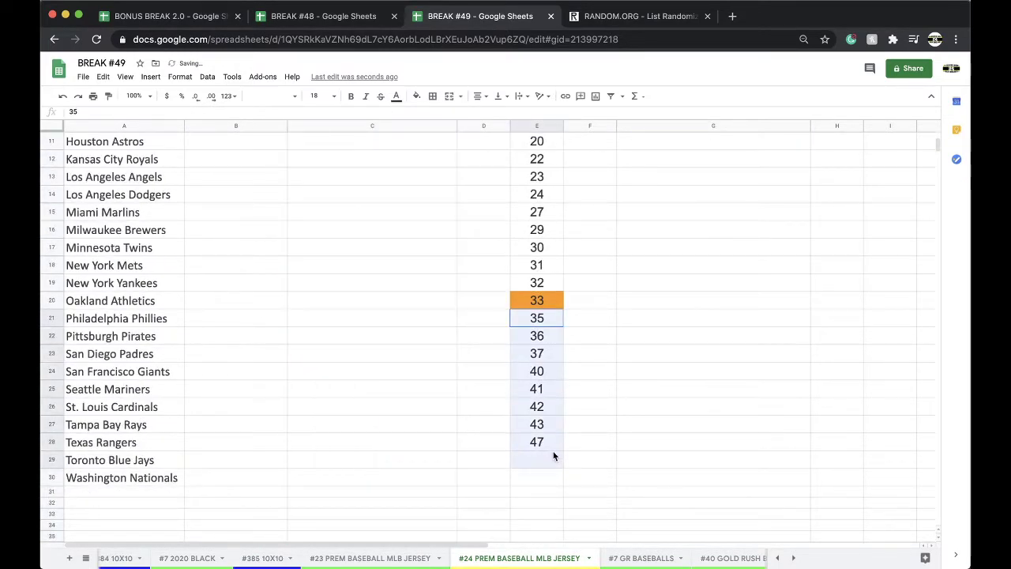
key("Delete")
left_click(531, 306)
key("ctrl+v")
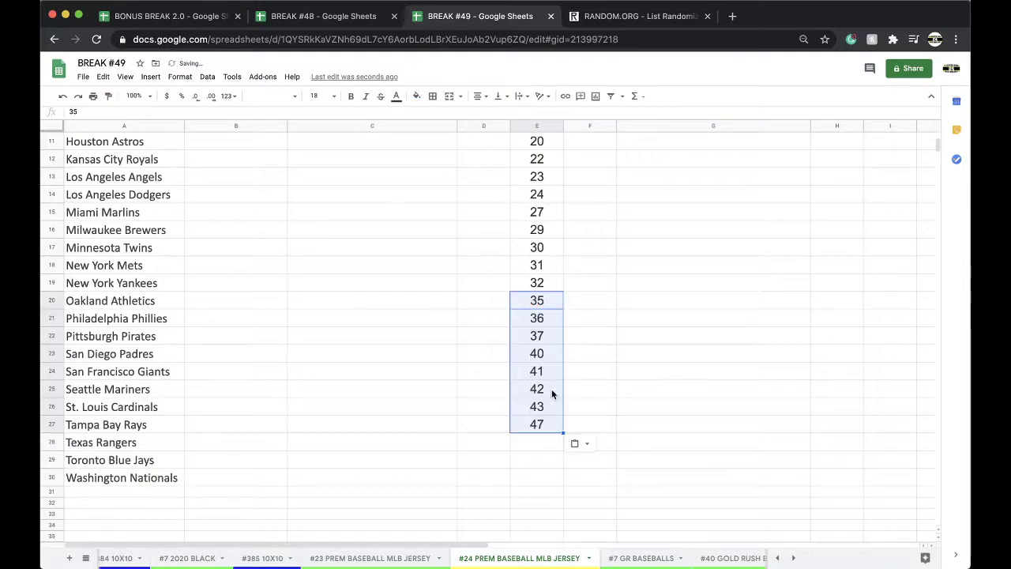
Reorder the #24 sheet next to #13 PREM NBA BASKETBALL JERSEY, and return to the #23 PREM BASEBALL MLB JERSEY sheet.
scroll(468, 560, "right", 3)
left_click_drag(283, 561, 684, 566)
scroll(685, 566, "right", 3)
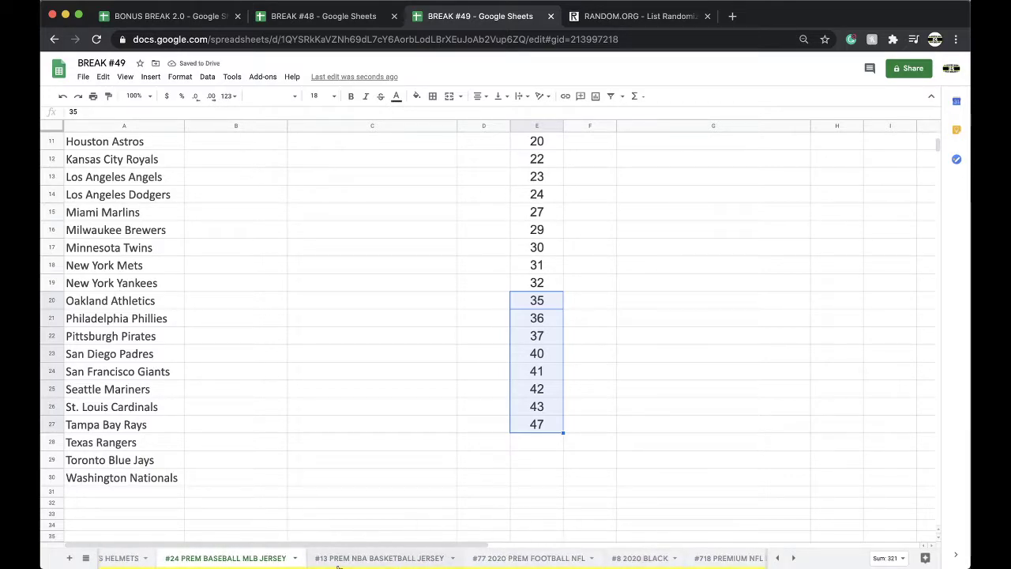
left_click_drag(255, 557, 340, 561)
left_click(360, 558)
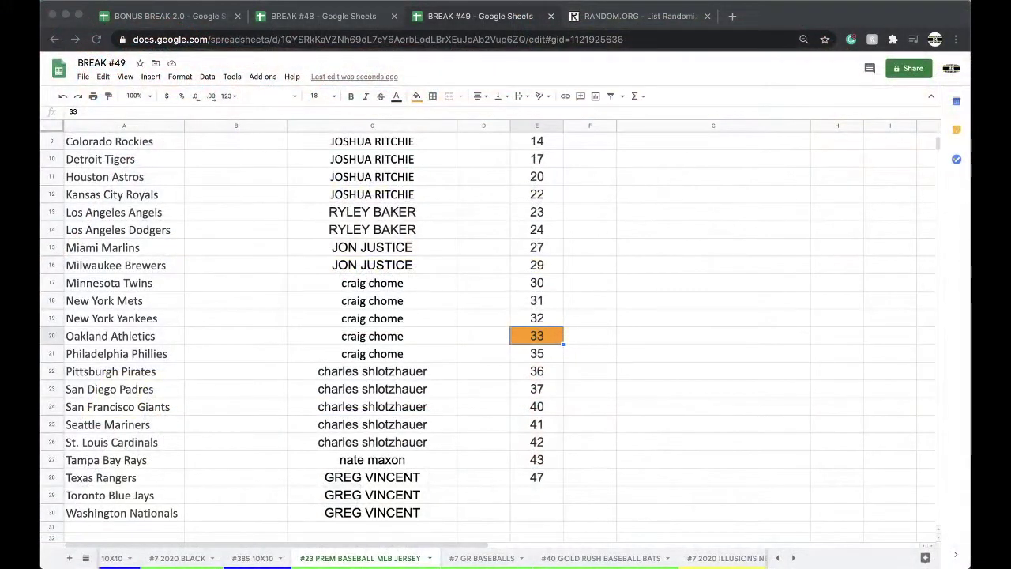
Copy the whole column C of participant names on the #23 PREM BASEBALL MLB JERSEY sheet.
scroll(485, 382, "up", 3)
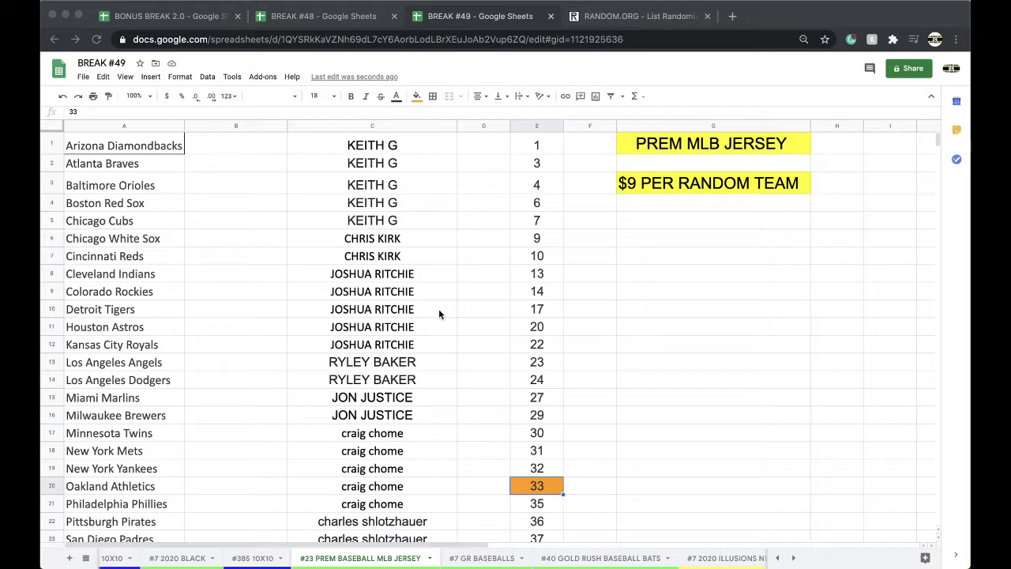
scroll(412, 294, "down", 5)
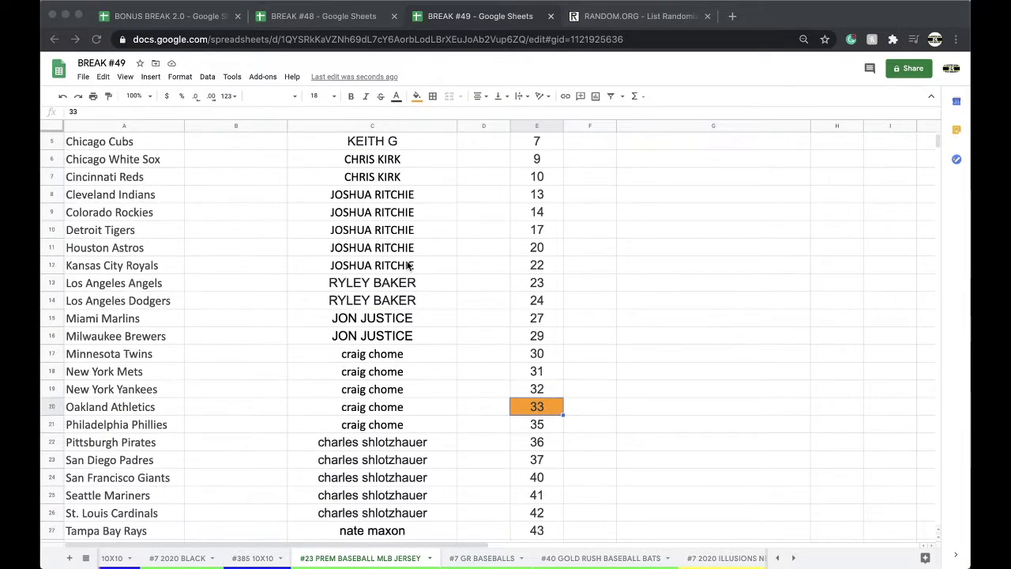
scroll(411, 266, "down", 3)
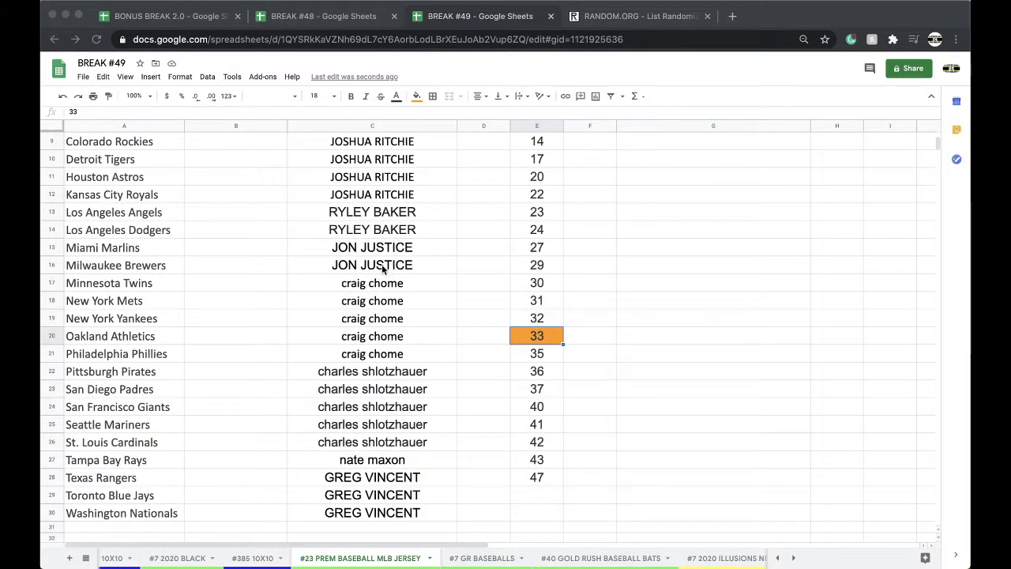
left_click(382, 285)
left_click_drag(381, 284, 375, 340)
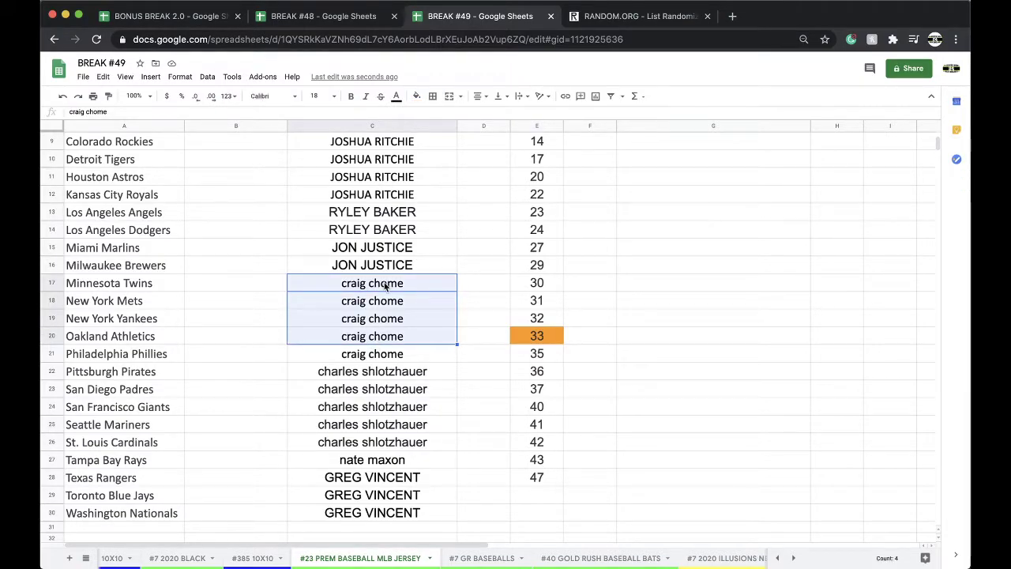
scroll(385, 287, "up", 8)
left_click(368, 125)
scroll(365, 259, "down", 4)
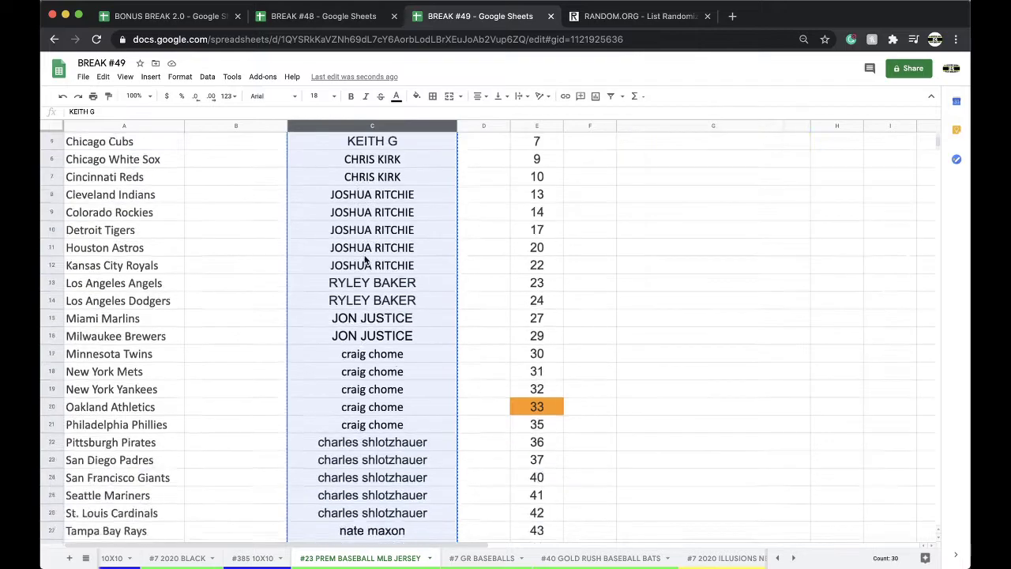
scroll(365, 259, "down", 5)
scroll(365, 260, "up", 7)
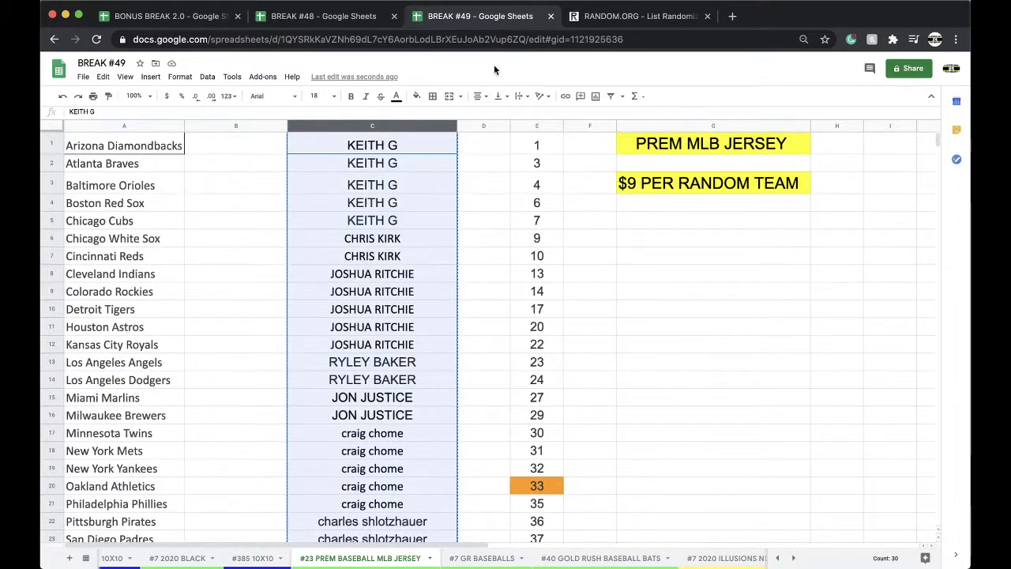
Load a blank List Randomizer form on RANDOM.ORG and paste the copied participant names as list items.
left_click(591, 17)
left_click(561, 33)
key("Return")
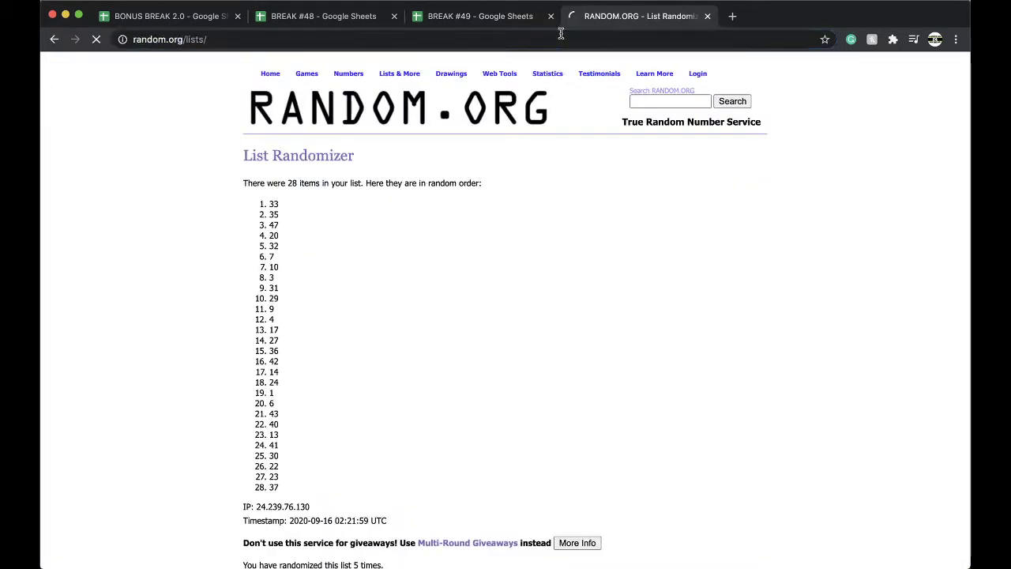
left_click(324, 323)
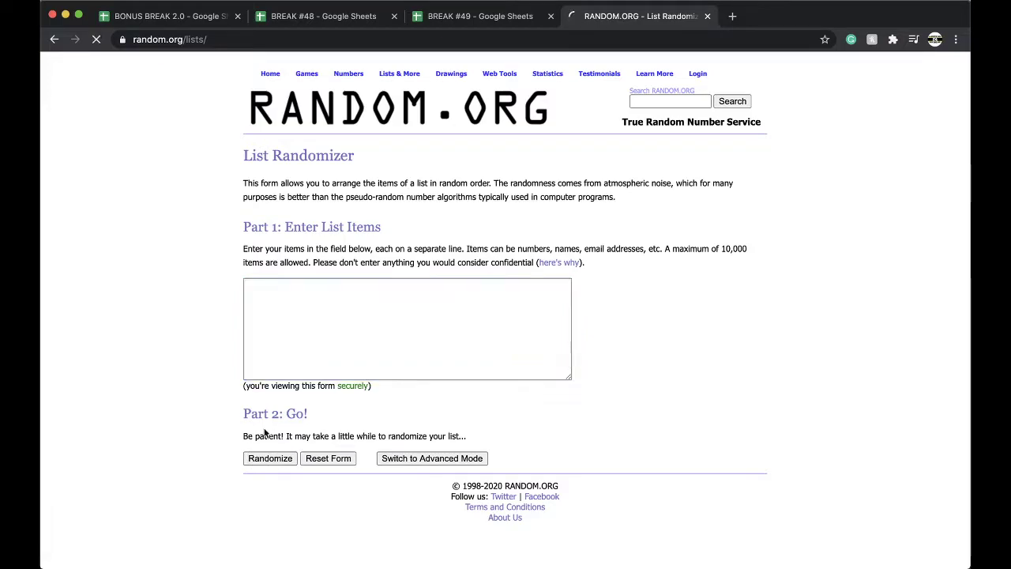
Randomize the list of participant names five times.
scroll(263, 474, "down", 2)
left_click(258, 488)
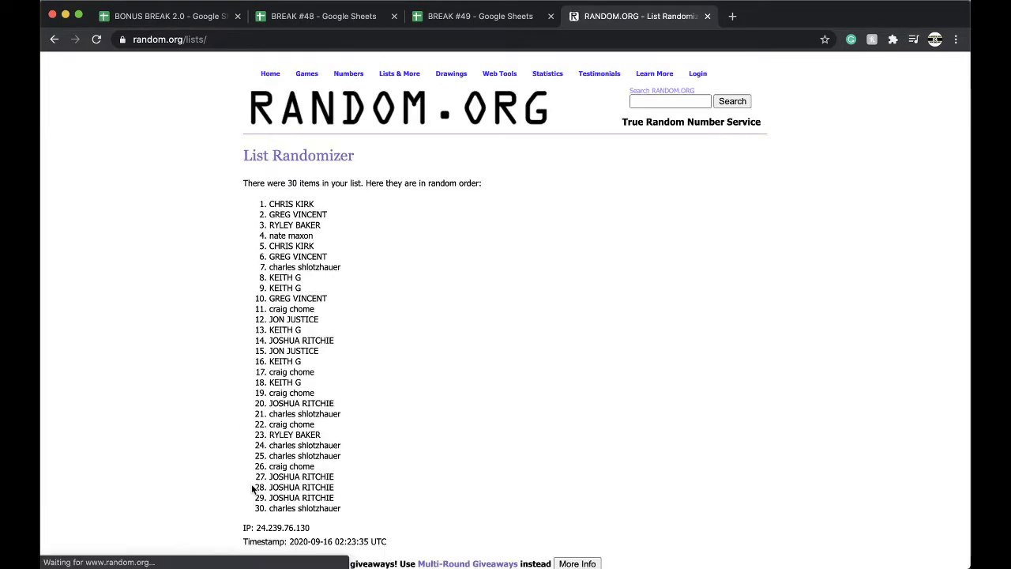
scroll(252, 490, "down", 3)
left_click(253, 483)
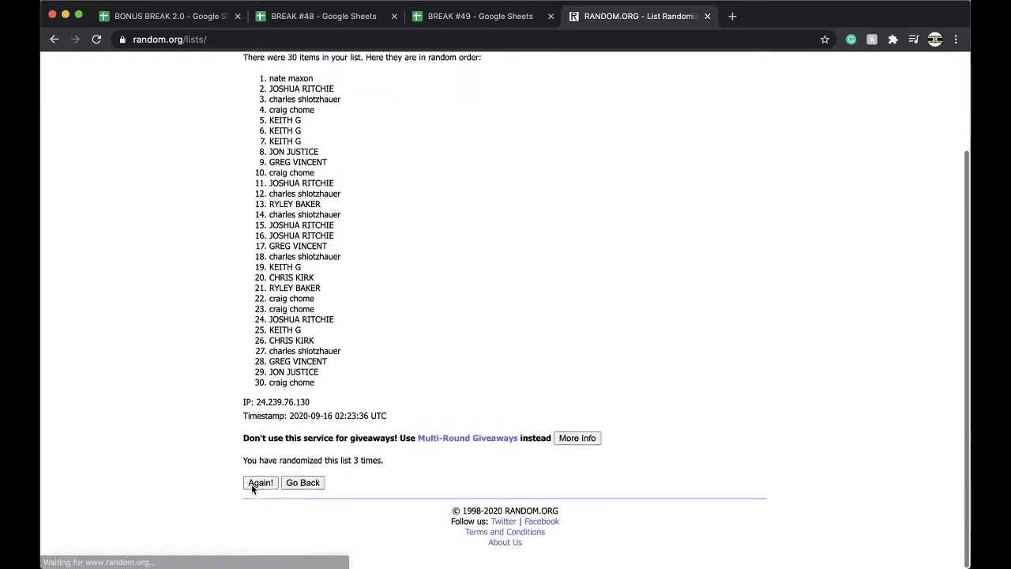
scroll(260, 498, "down", 1)
left_click(260, 485)
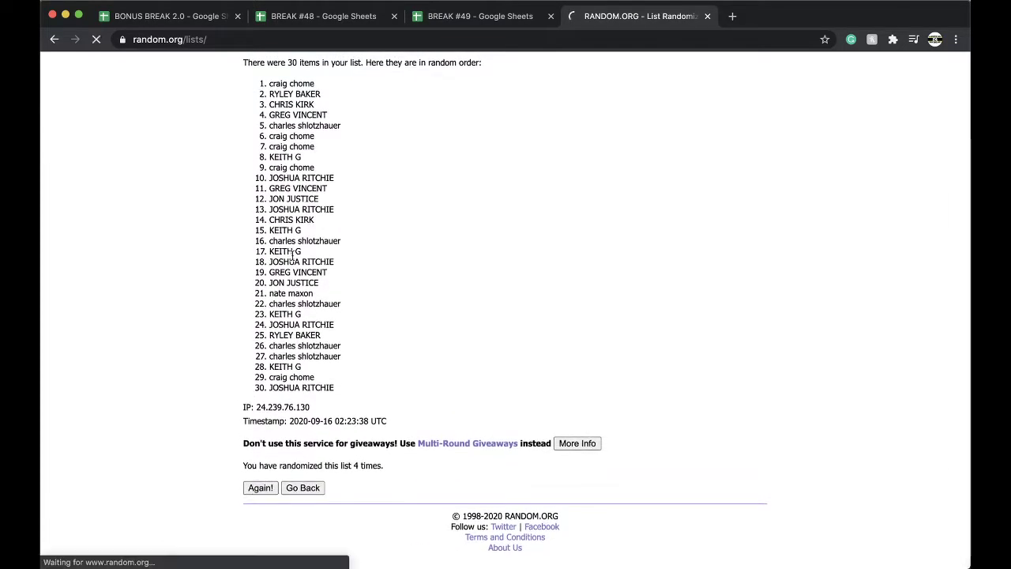
Copy the randomized names into column B of the #23 sheet starting at B1, and set their font size to 18.
scroll(398, 283, "down", 2)
left_click_drag(266, 205, 404, 392)
left_click(480, 16)
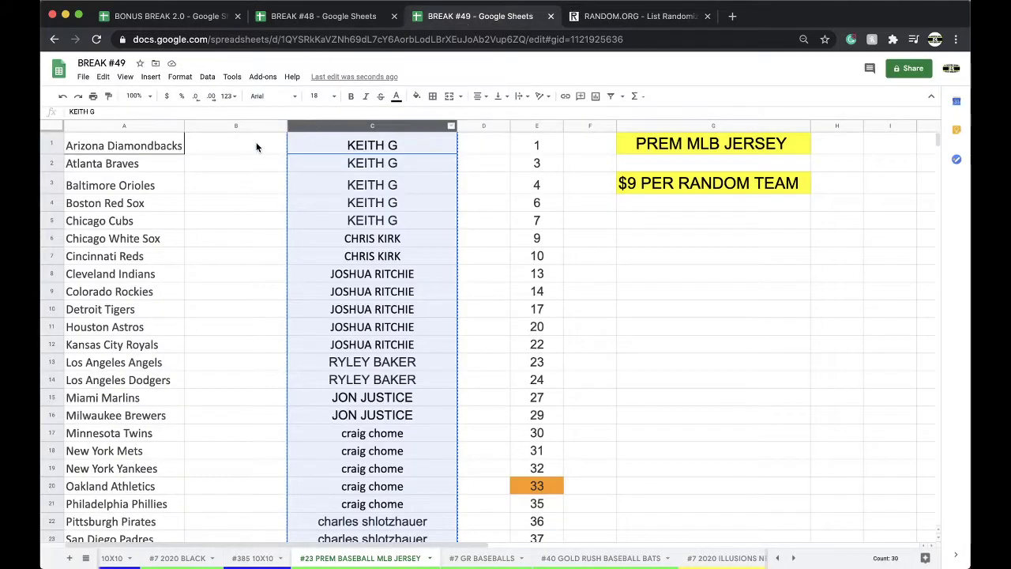
left_click(257, 147)
key("ctrl+v")
left_click(318, 96)
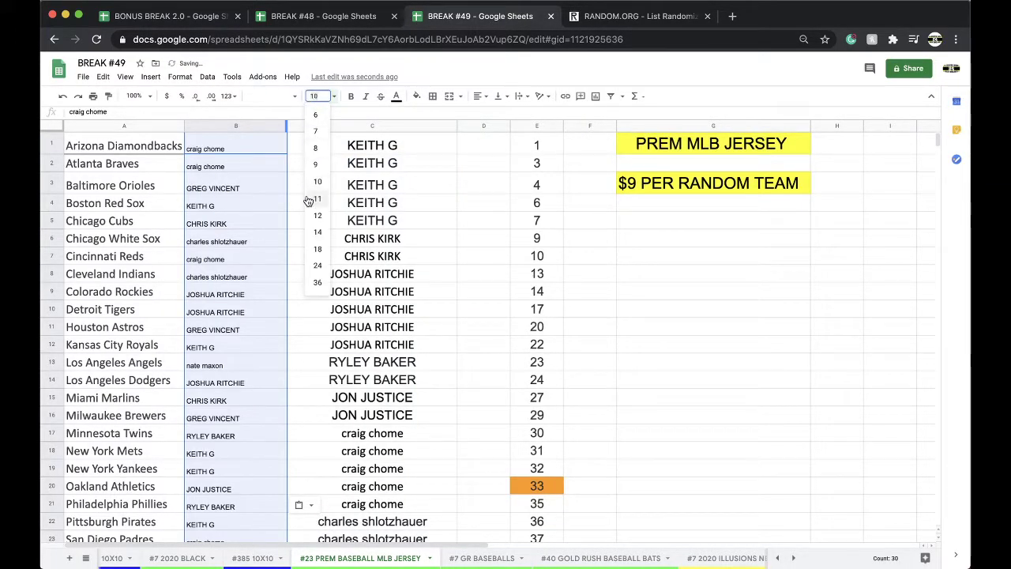
left_click(309, 250)
Sort the sheet by column B from A to Z and fit the column's width to the names.
left_click(207, 76)
left_click(212, 93)
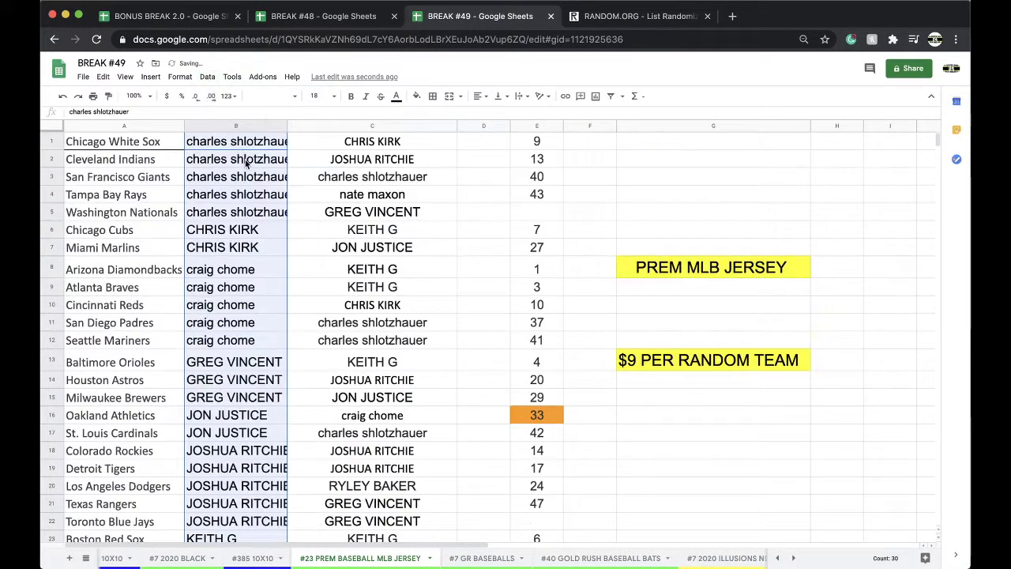
double_click(288, 125)
Review which teams in column A are assigned to each participant in column B, down to row 30.
left_click(239, 212)
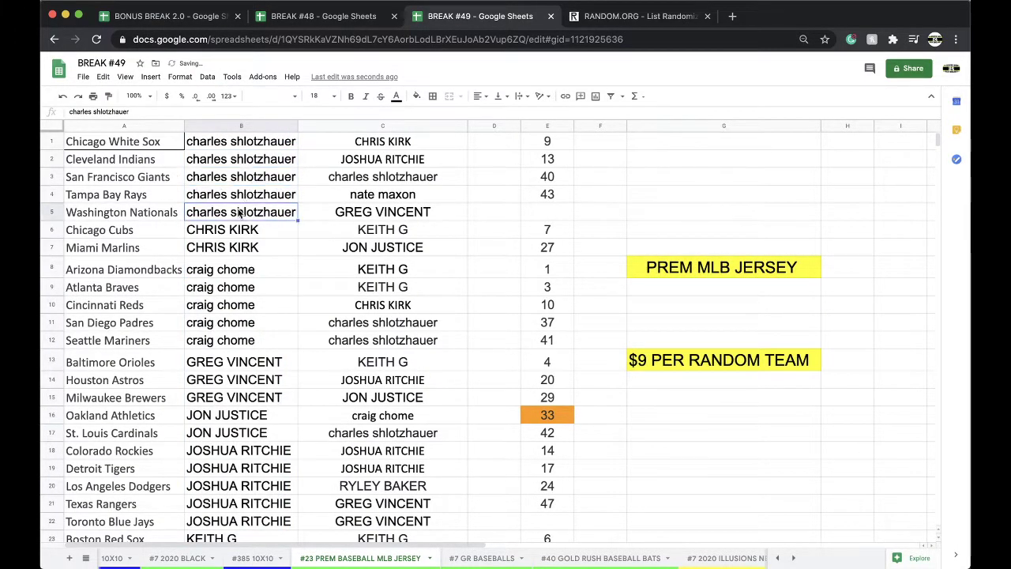
key("Down")
key("Down")
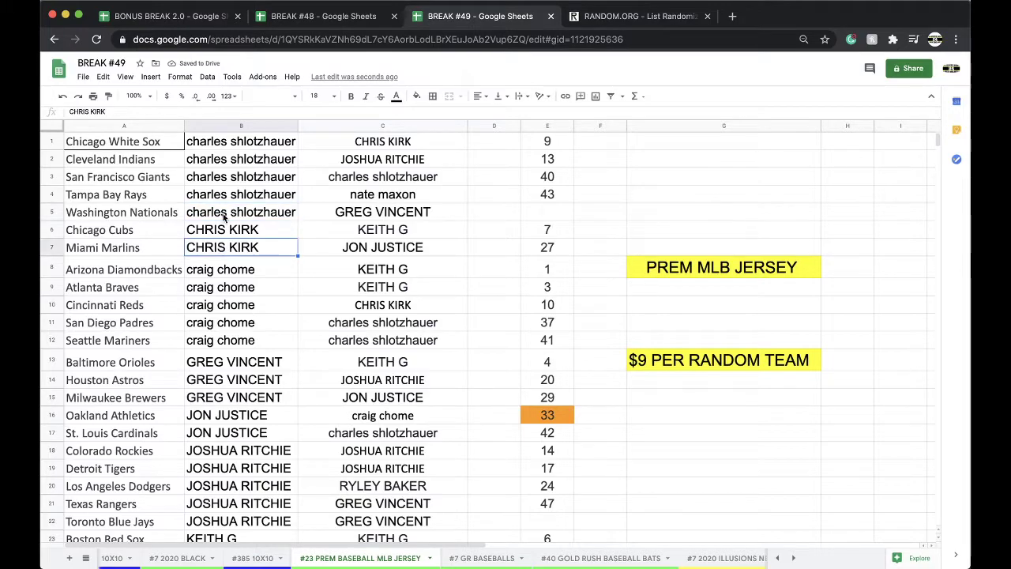
scroll(224, 218, "down", 1)
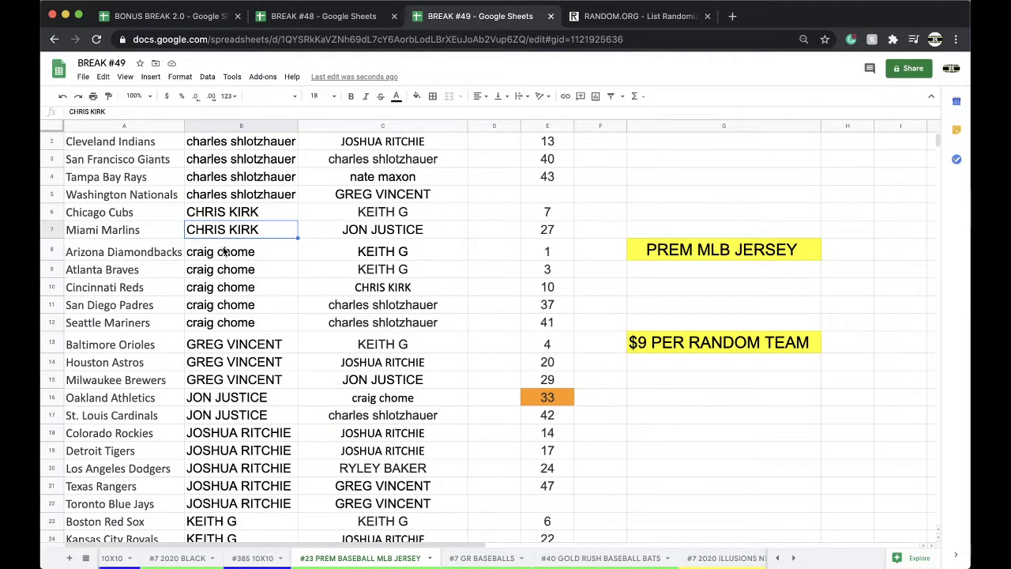
scroll(224, 252, "down", 2)
left_click(226, 309)
scroll(236, 269, "down", 1)
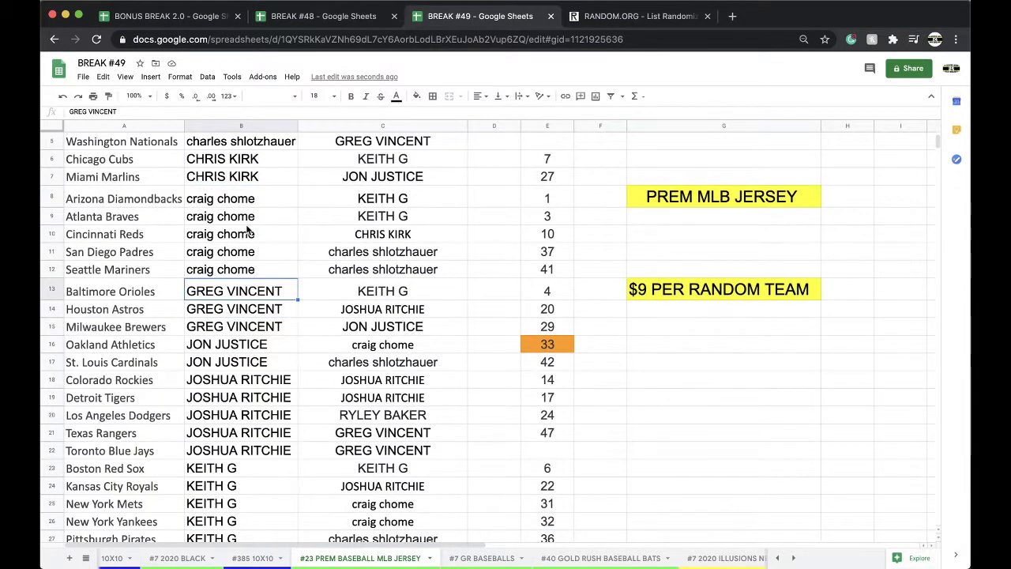
scroll(248, 230, "down", 2)
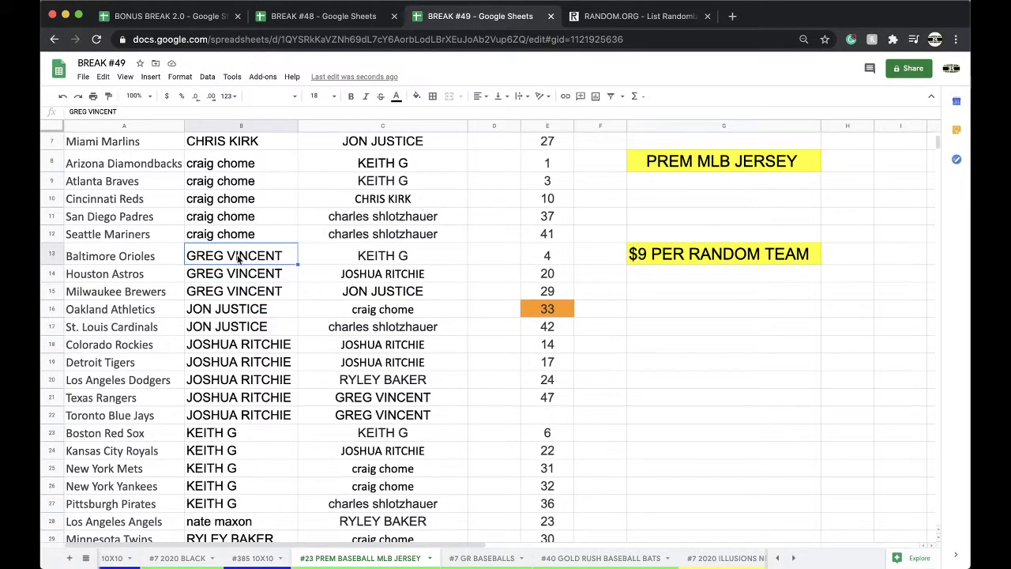
scroll(225, 291, "down", 2)
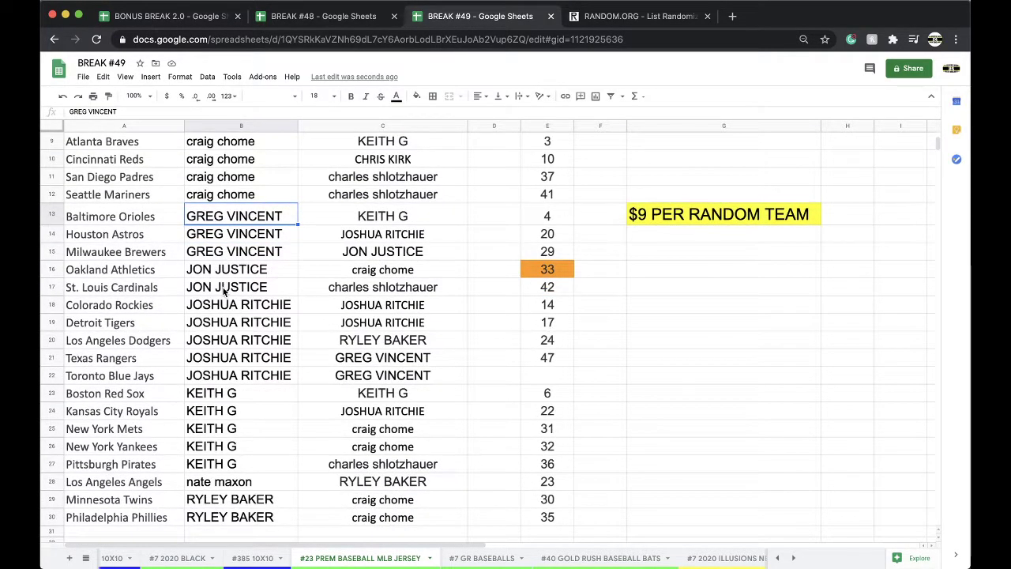
scroll(224, 290, "down", 2)
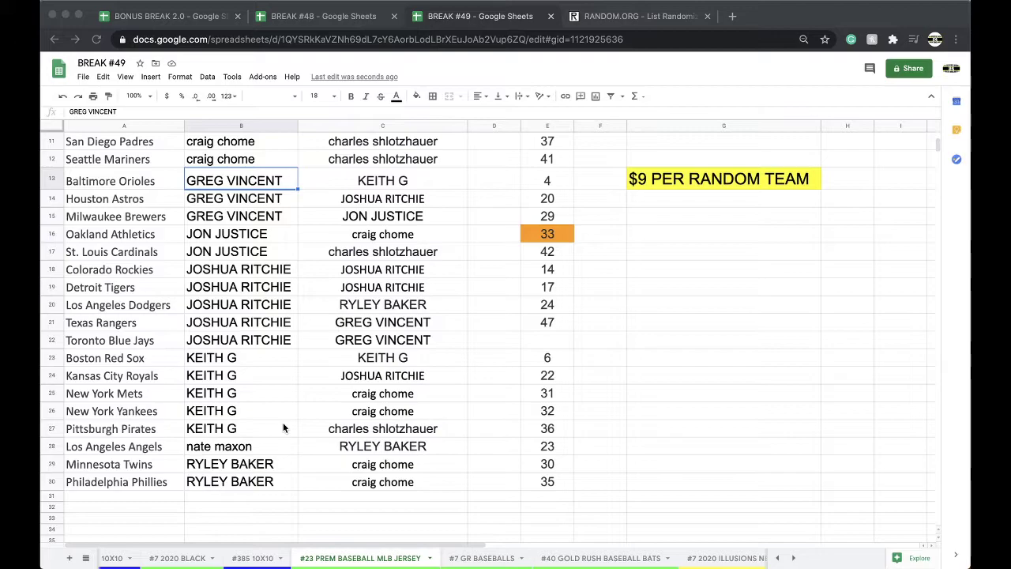
Sort the #23 sheet by column A from A to Z so the teams are in alphabetical order.
scroll(285, 428, "up", 3)
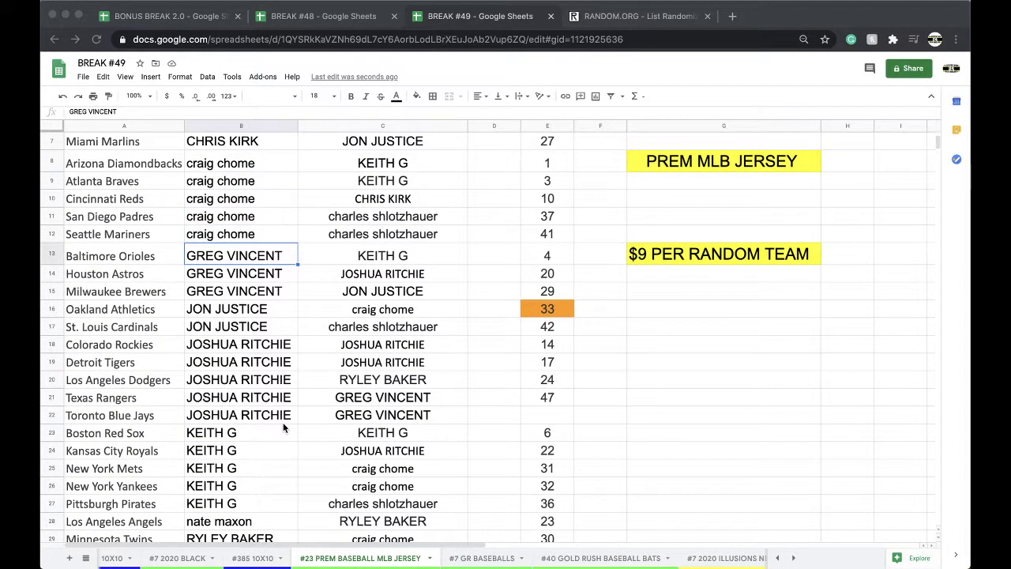
scroll(285, 428, "up", 3)
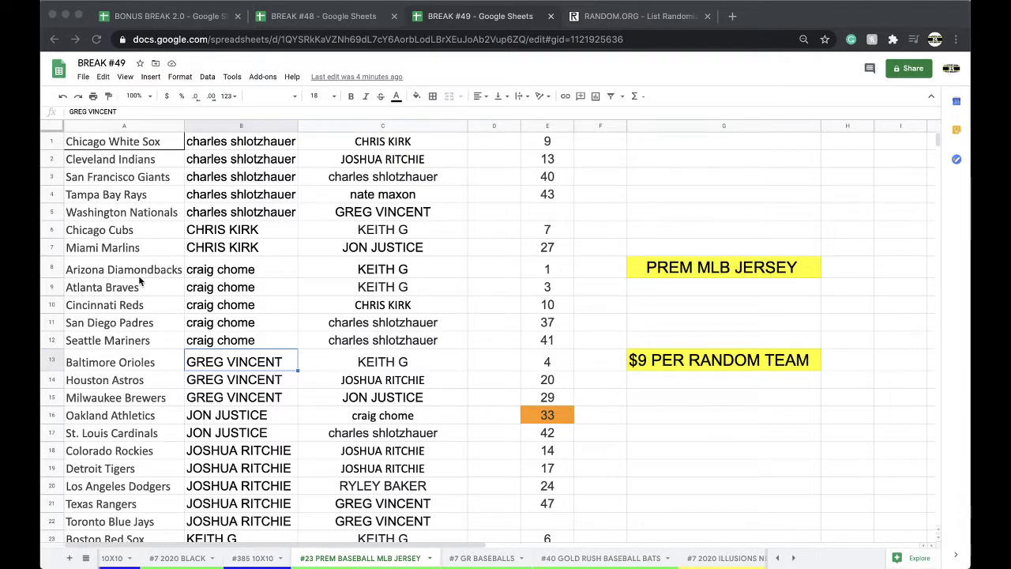
left_click(119, 123)
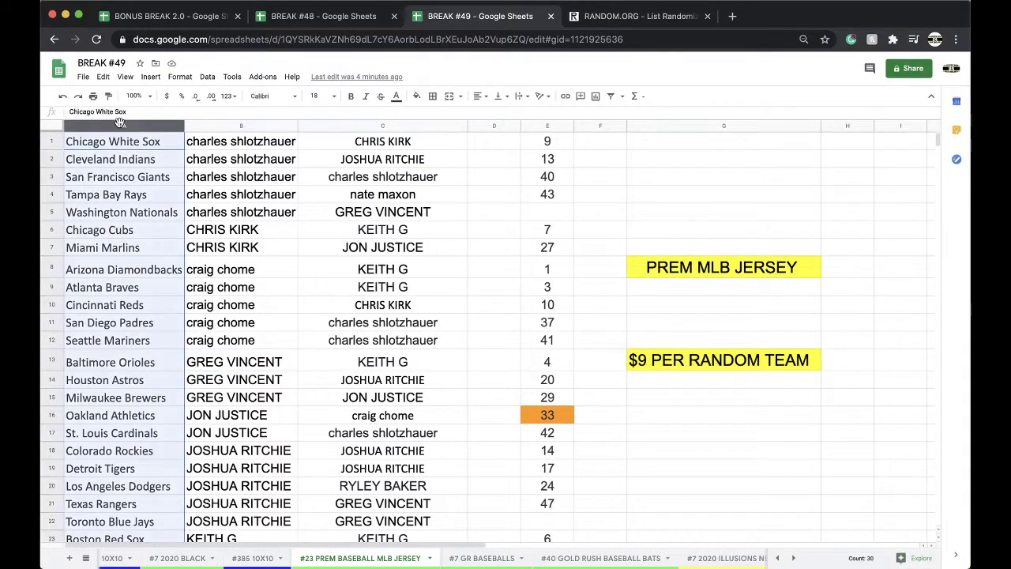
left_click(207, 76)
left_click(220, 96)
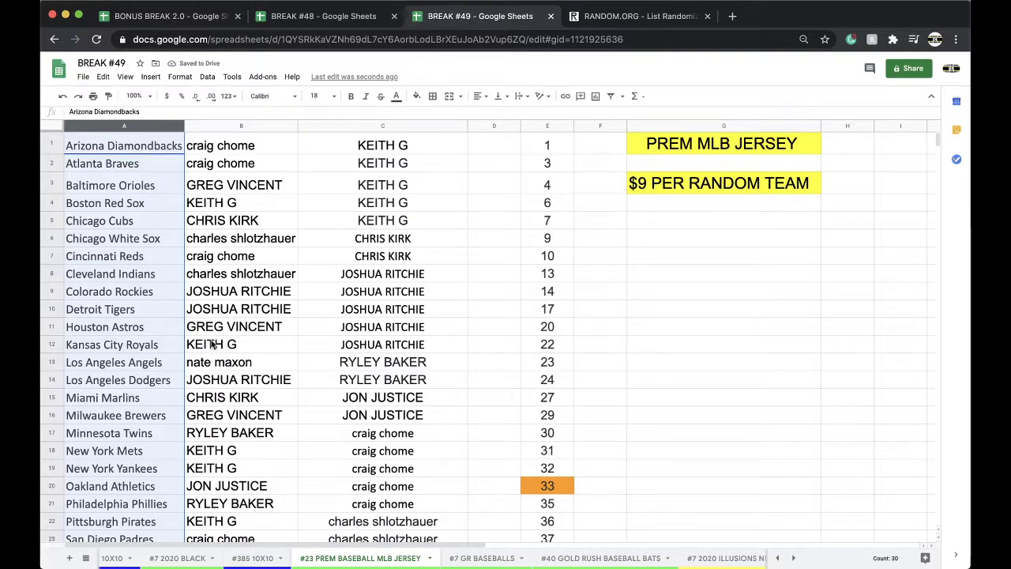
left_click(225, 290)
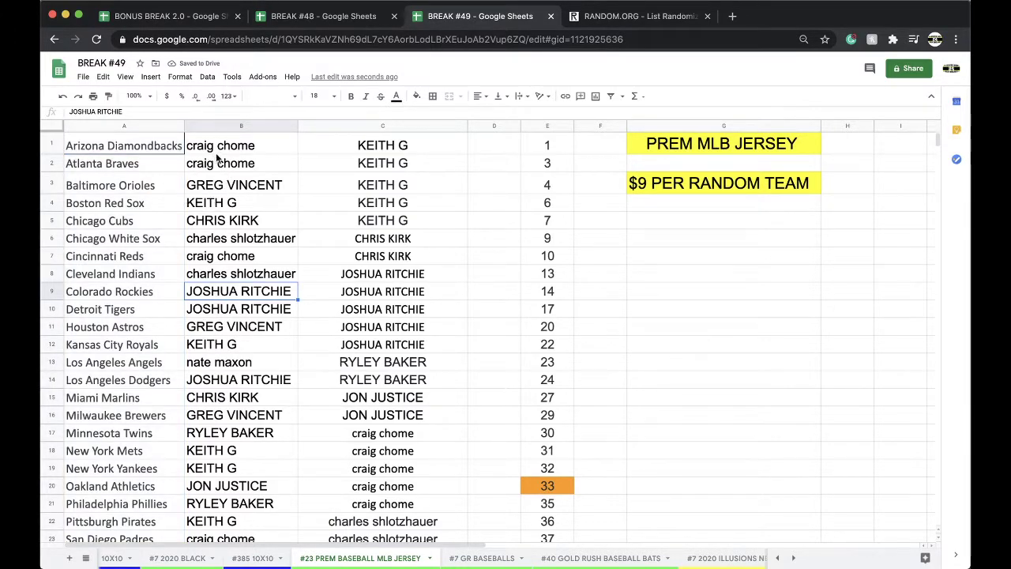
Copy the participant's name from the St. Louis Cardinals row (B26) over the one in the Toronto Blue Jays row (B29).
scroll(197, 215, "down", 3)
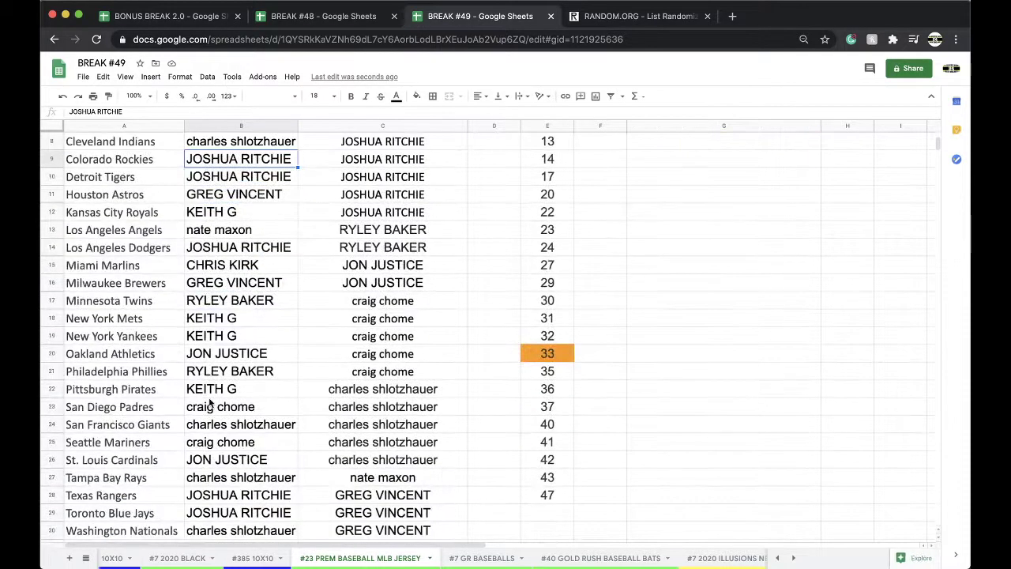
scroll(211, 403, "down", 1)
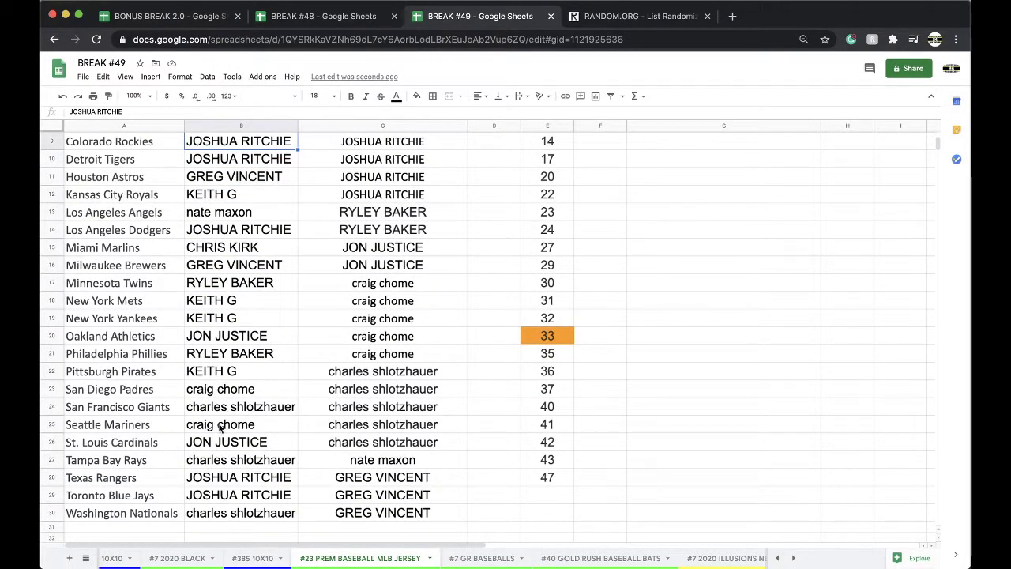
left_click(216, 444)
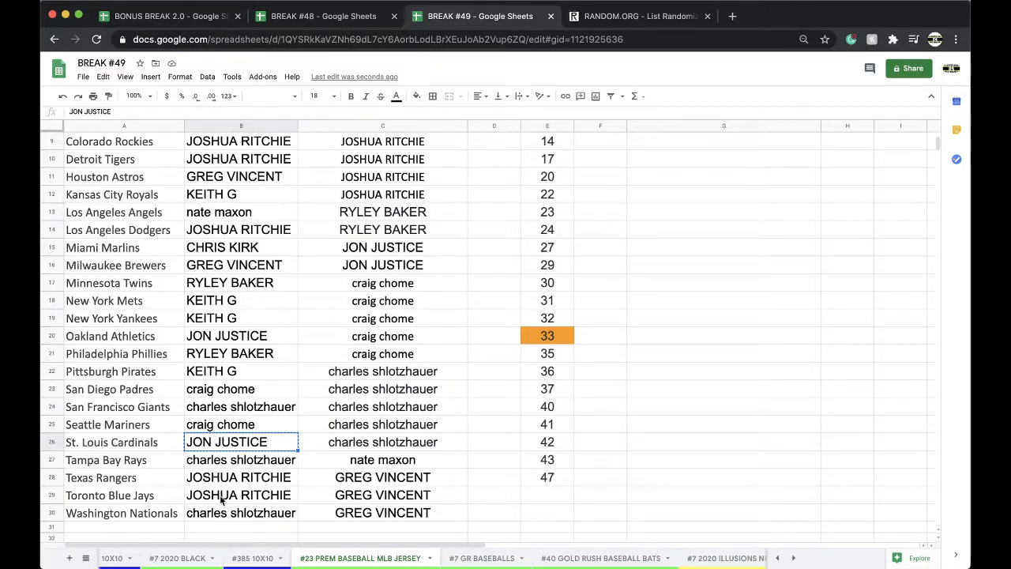
left_click(220, 498)
key("ctrl+v")
Replace the St. Louis Cardinals participant in B26 with a copy of the Texas Rangers participant's name from B28, completing the team trade.
left_click(214, 446)
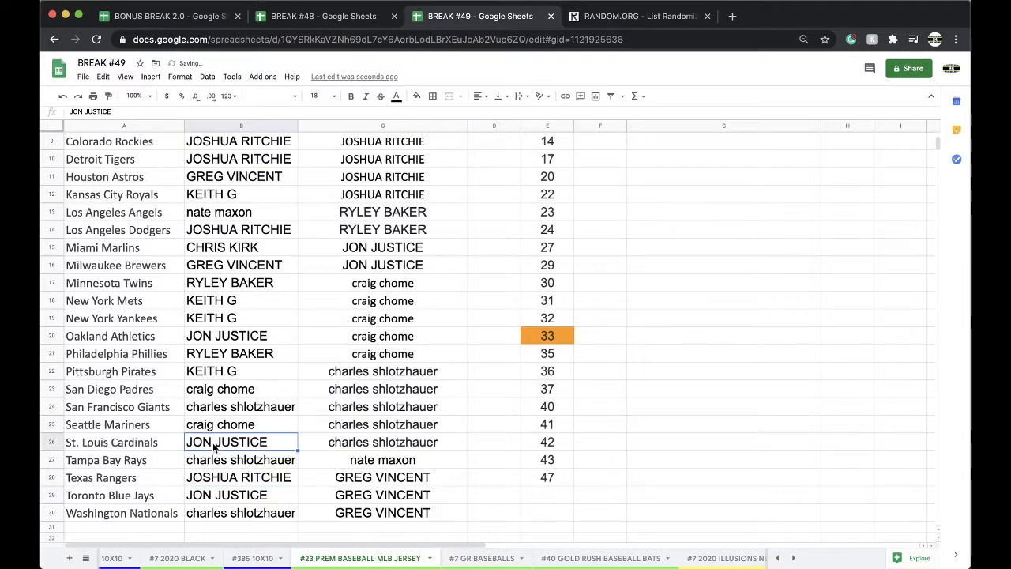
left_click(223, 477)
key("ctrl+c")
left_click(208, 448)
key("ctrl+v")
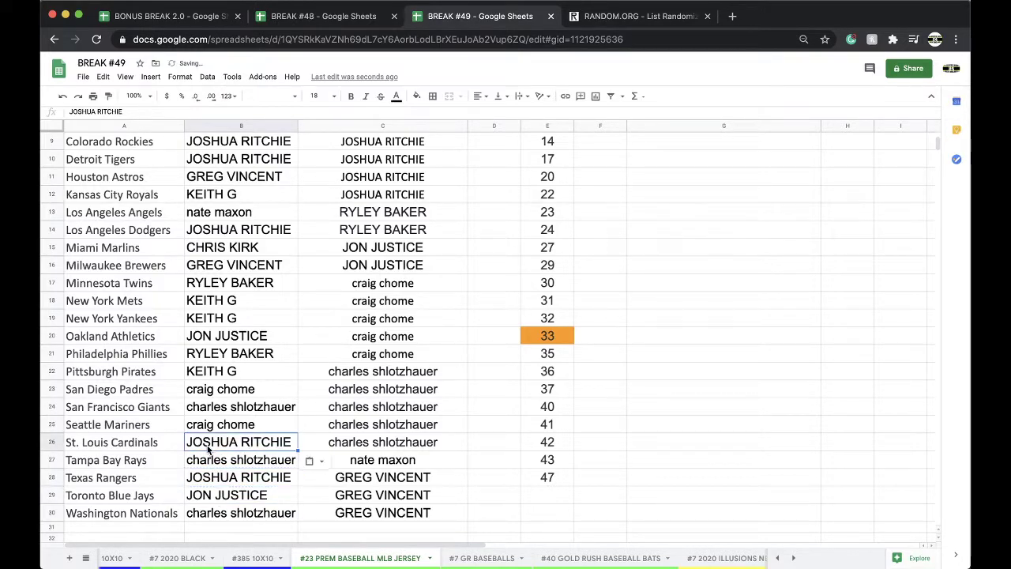